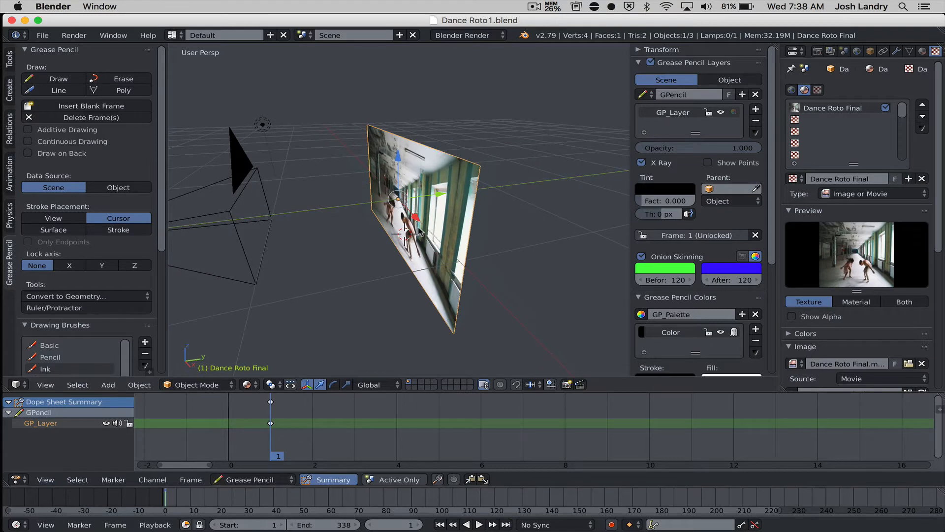
Preview the dance footage on the image plane by playing and scrubbing it, returning to frame 1
key("alt+a")
left_click_drag(422, 414, 274, 411)
key("alt+a")
middle_click_drag(352, 246, 385, 233)
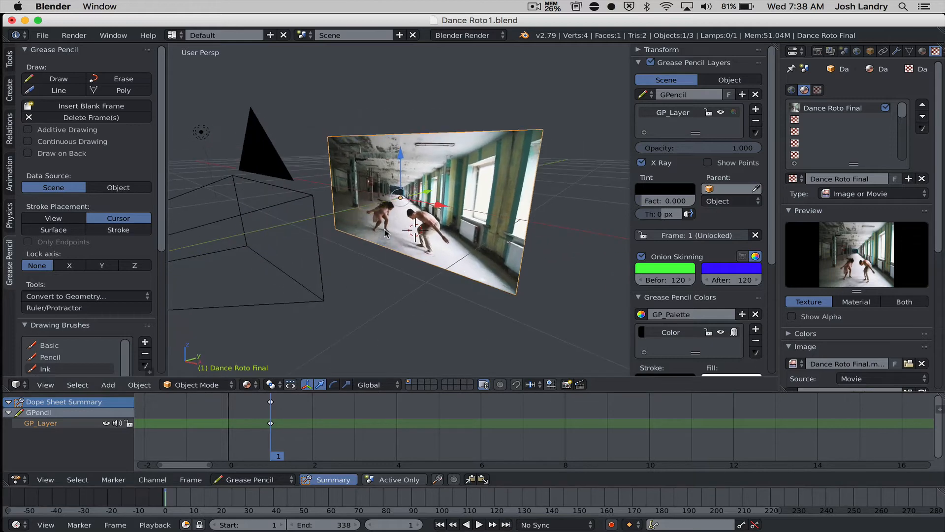
Through the camera view, draw a Grease Pencil arrow on frame 1 curving around the male dancer's head from nape to below the face
key("KP_0")
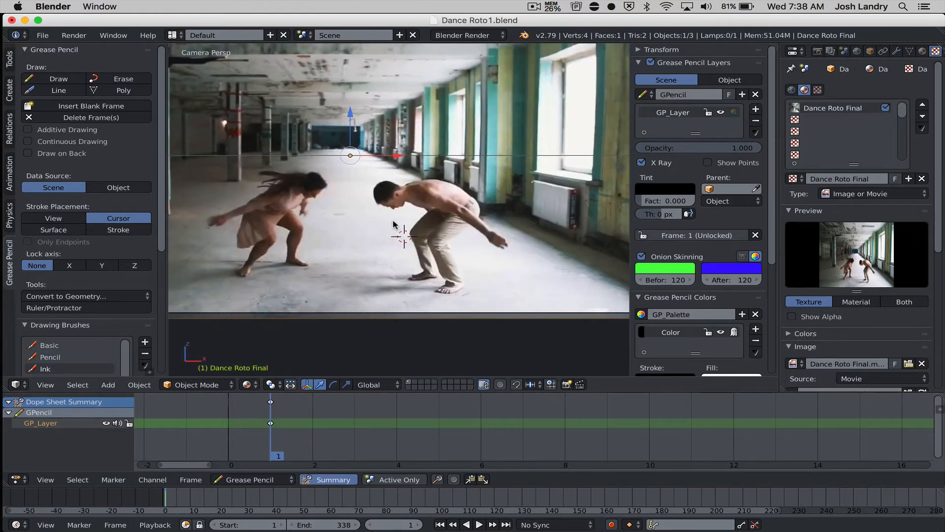
middle_click_drag(421, 212, 415, 238, "shift")
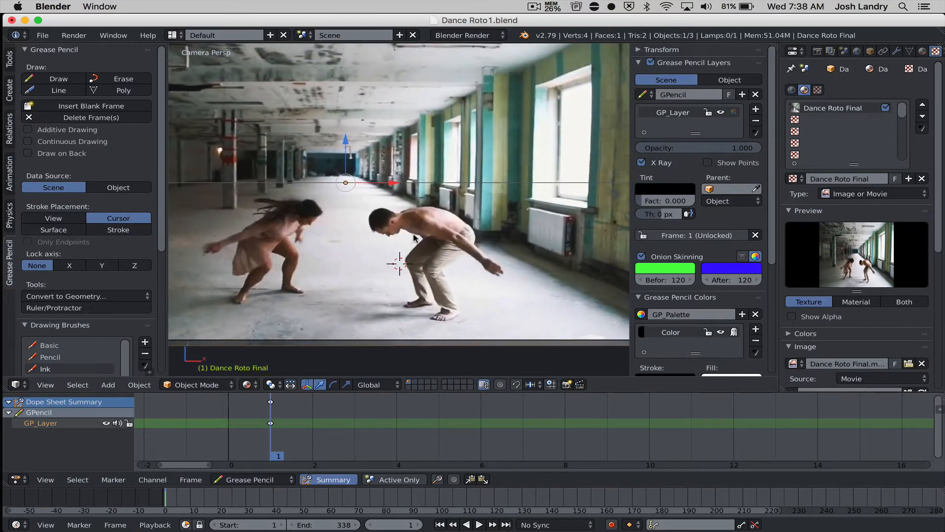
key("a")
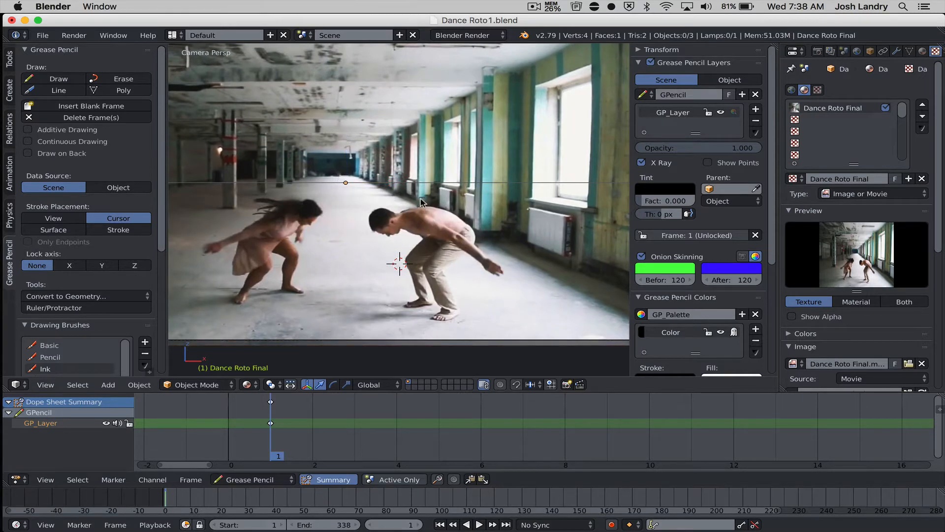
scroll(419, 226, "up", 5)
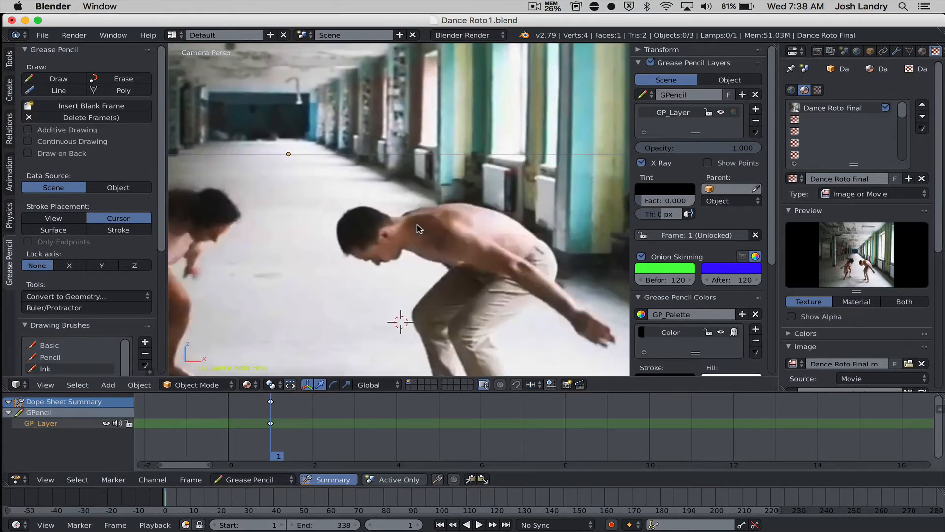
scroll(419, 206, "up", 1)
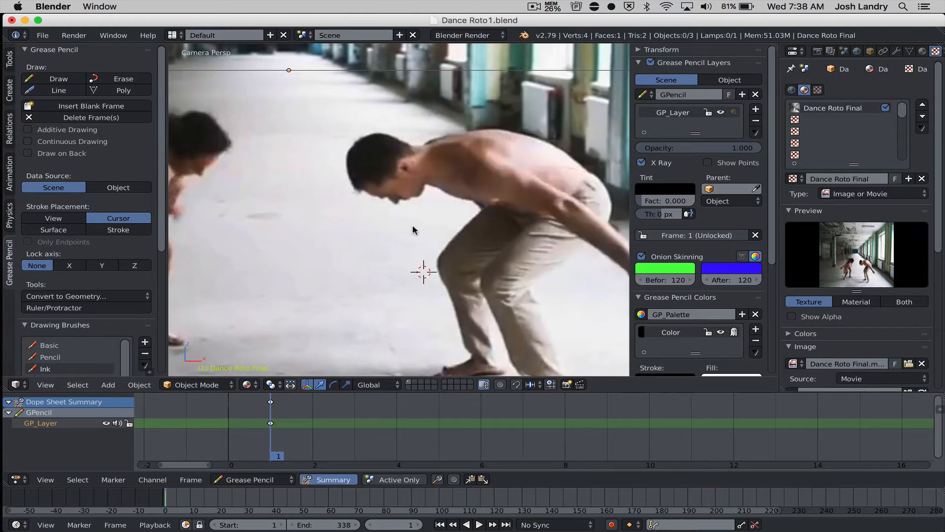
scroll(413, 229, "up", 1)
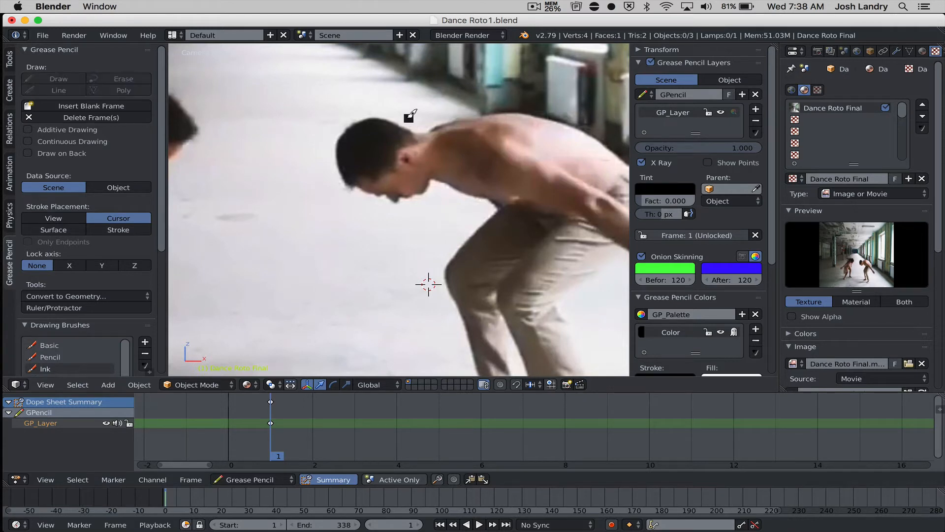
mouse_move(408, 116)
left_mouse_down()
mouse_move(358, 99)
mouse_move(327, 126)
mouse_move(322, 175)
mouse_move(393, 229)
mouse_move(367, 232)
left_mouse_up()
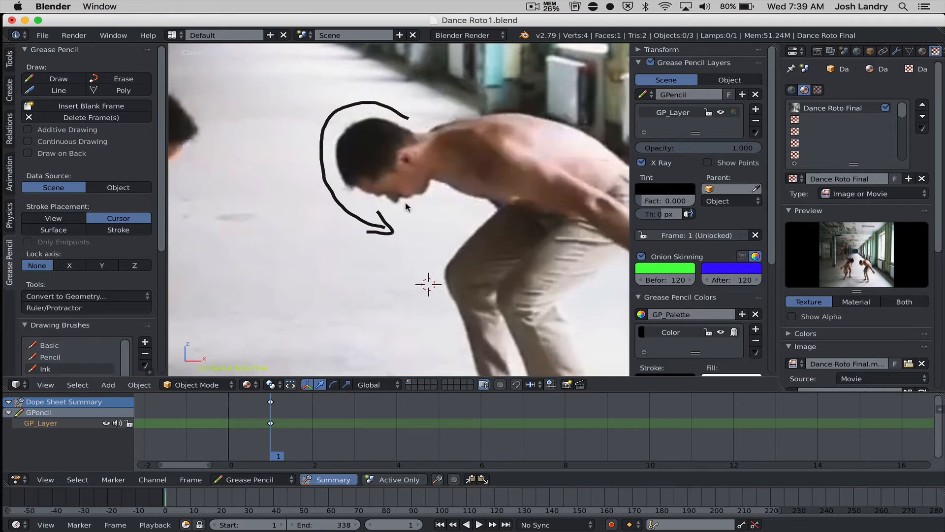
Redraw the curved arrow by hand around the male dancer's head on frame 2, and erase that new stroke
key("Right")
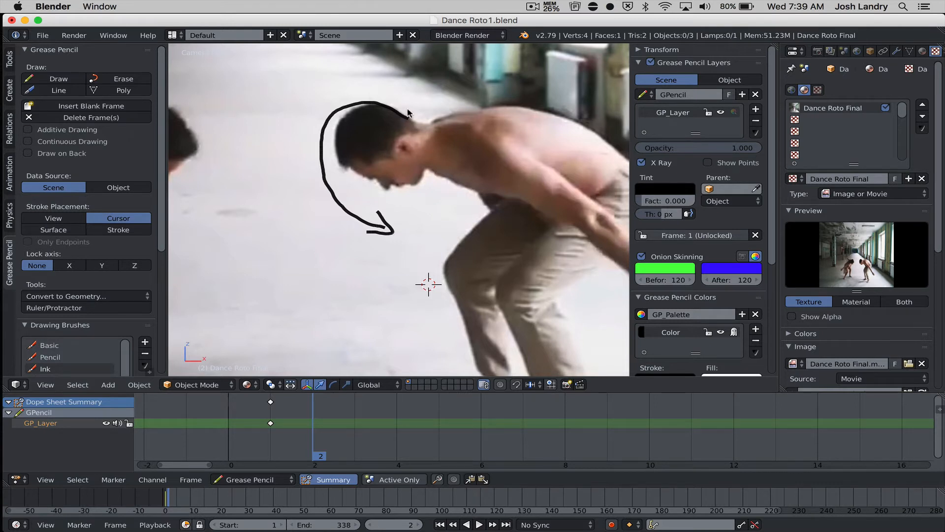
mouse_move(408, 113)
left_mouse_down()
mouse_move(380, 92)
mouse_move(357, 92)
mouse_move(329, 110)
mouse_move(323, 148)
mouse_move(346, 187)
mouse_move(394, 205)
mouse_move(368, 210)
left_mouse_up()
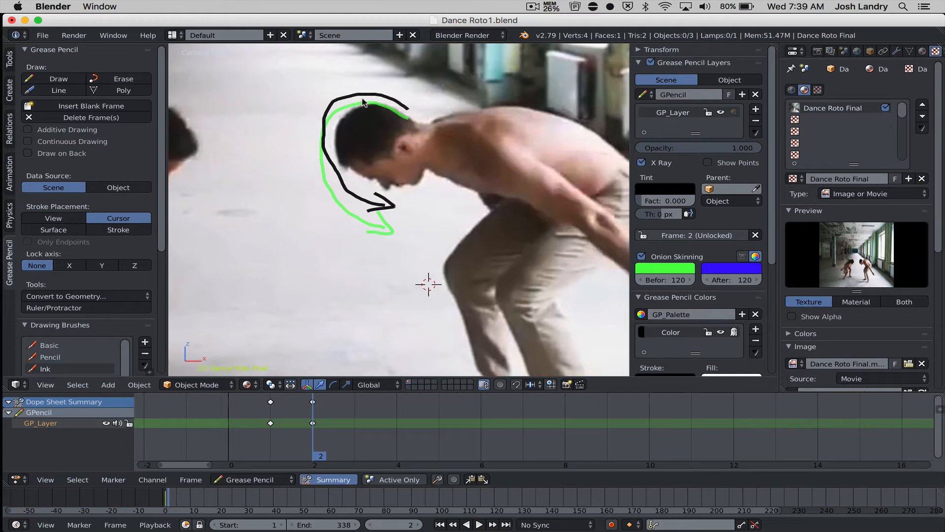
mouse_move(383, 202)
right_mouse_down()
mouse_move(333, 173)
mouse_move(337, 105)
mouse_move(370, 89)
mouse_move(414, 113)
right_mouse_up()
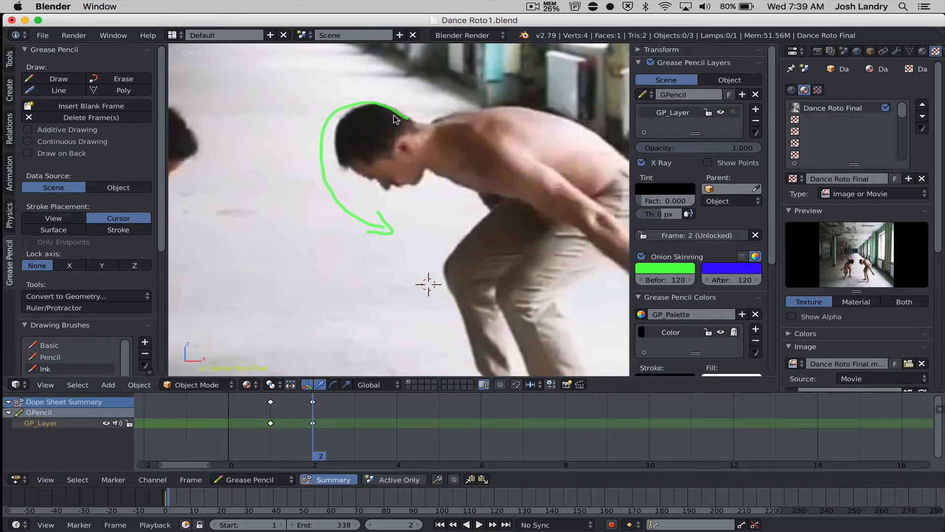
Delete the Grease Pencil keyframe at frame 2 and return to frame 1
left_click(313, 403)
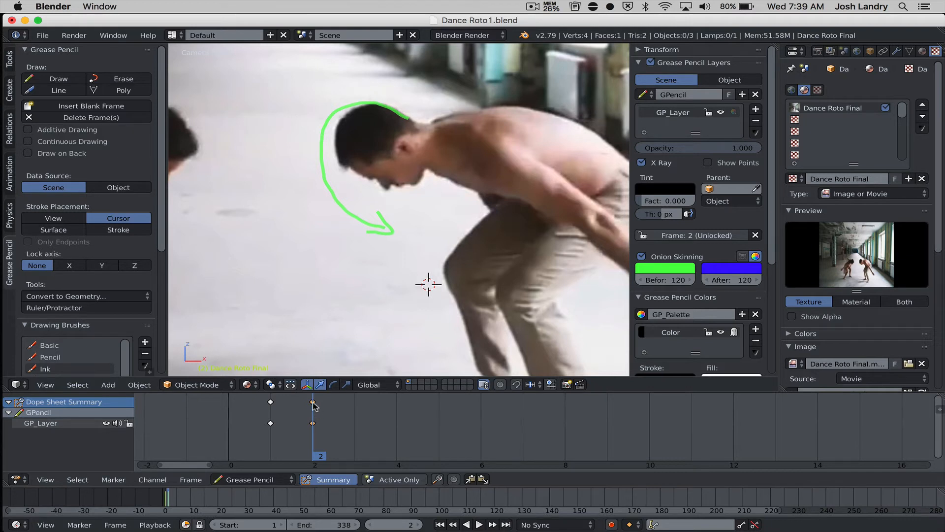
key("x")
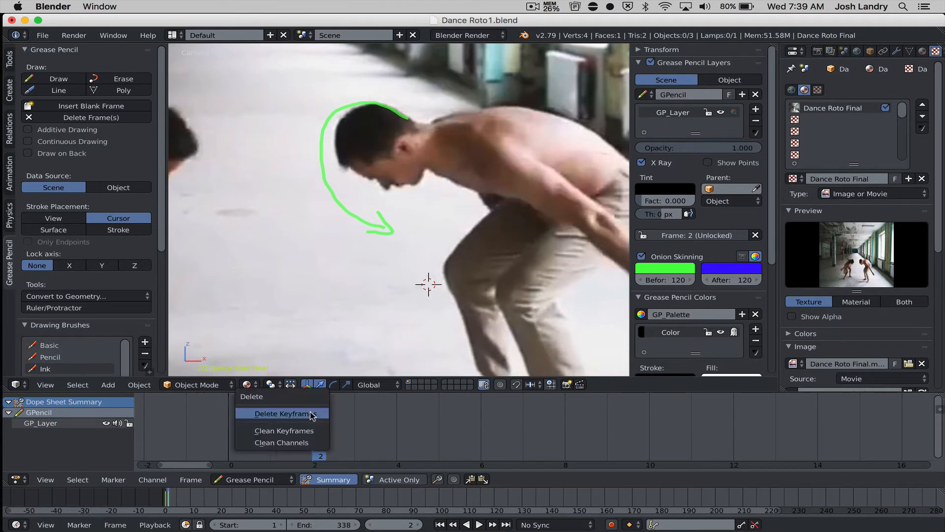
left_click(311, 414)
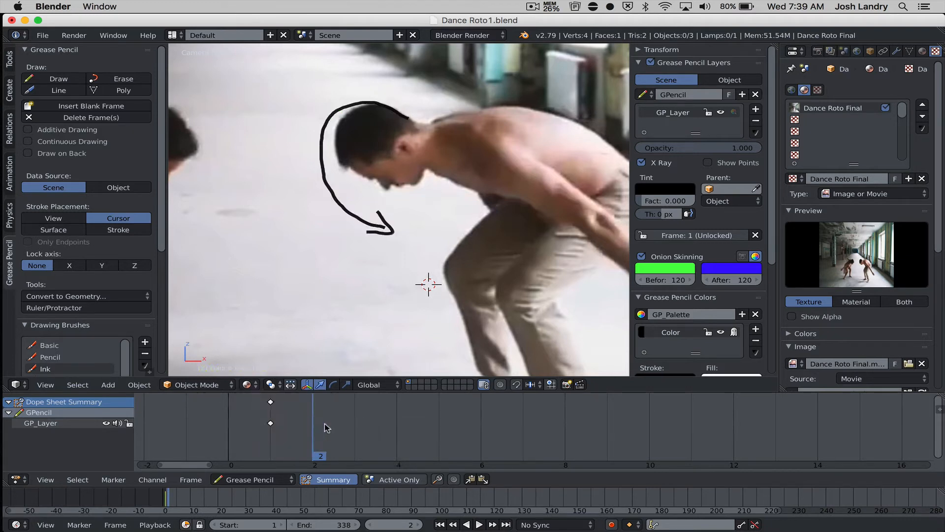
left_click(270, 414)
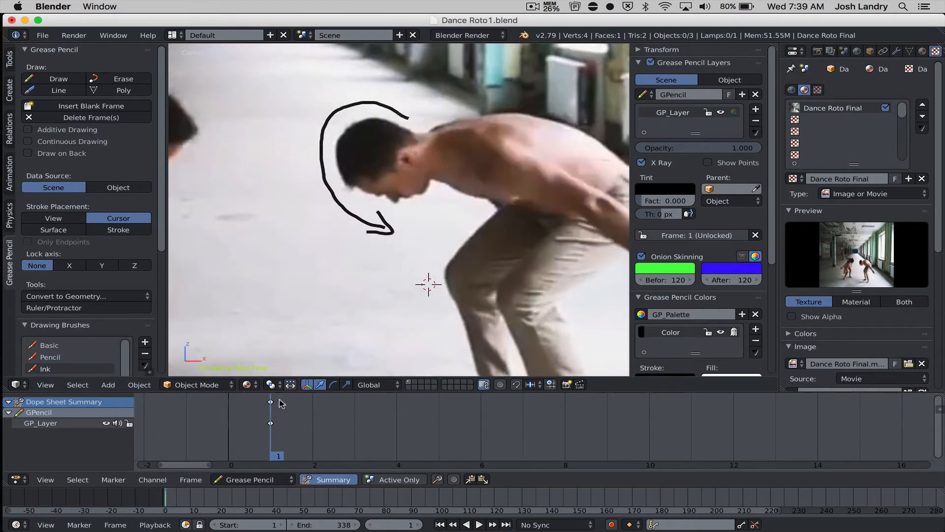
Switch to Edit Strokes mode and select all points of the arrow stroke on frame 1
left_click(202, 385)
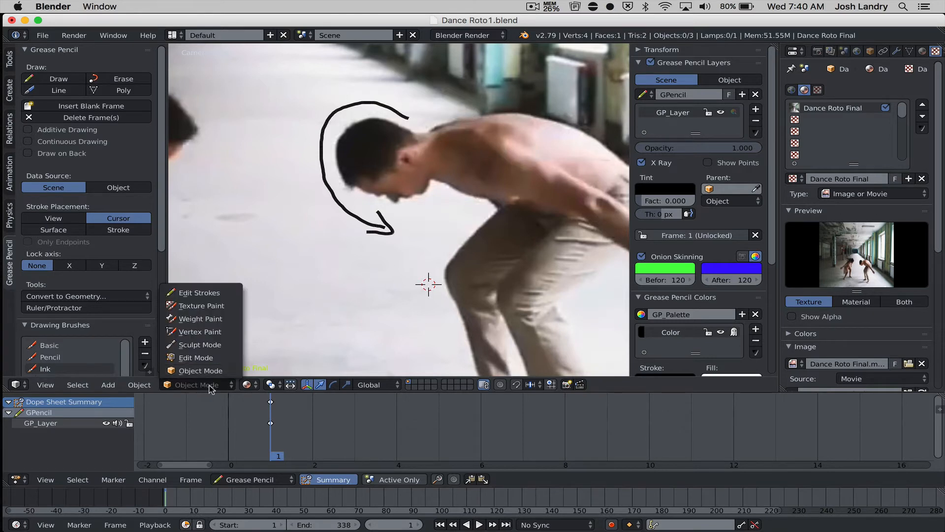
left_click(203, 294)
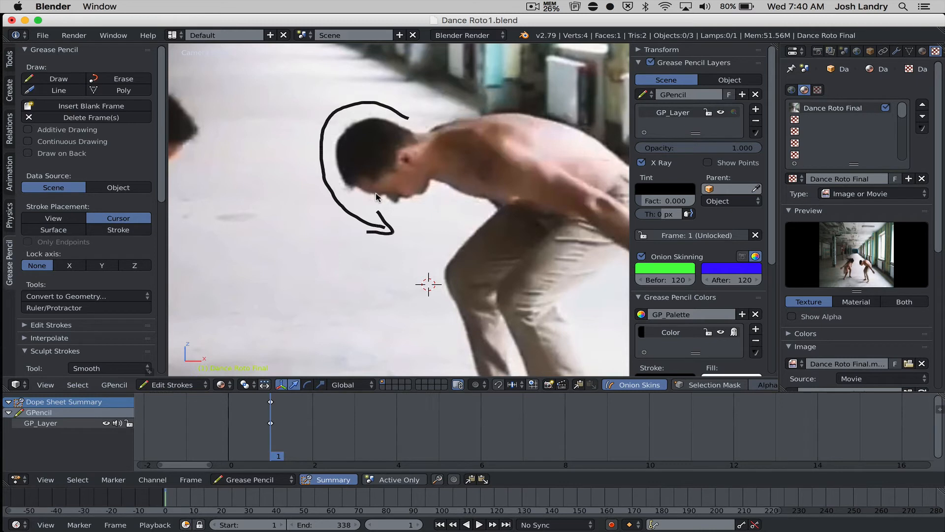
left_click(194, 385)
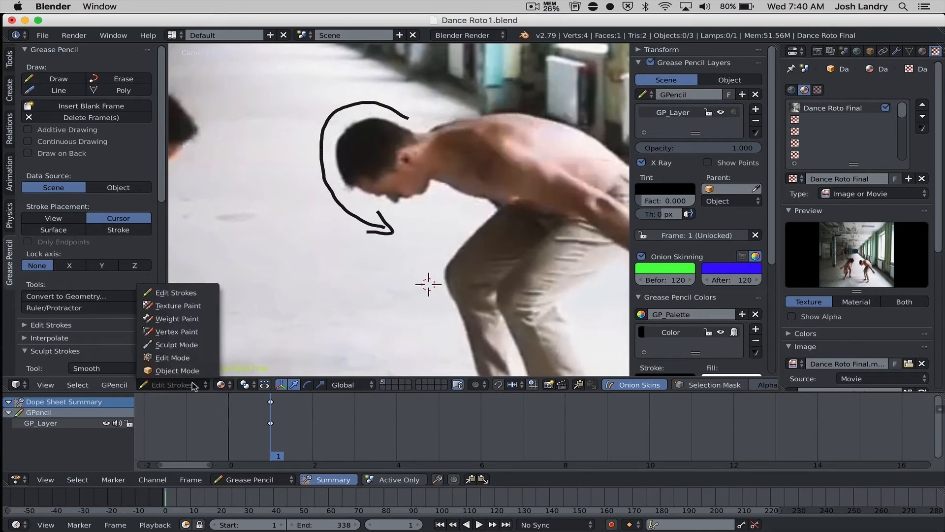
left_click(183, 292)
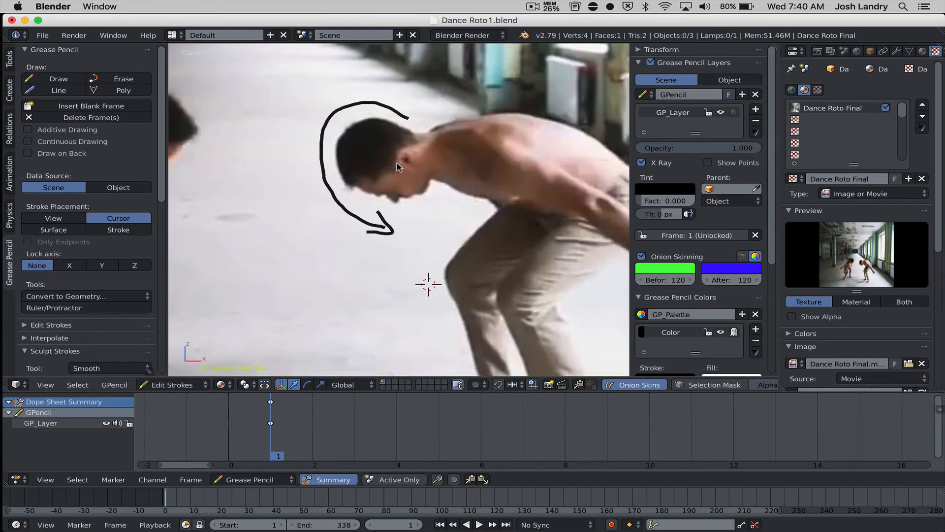
key("a")
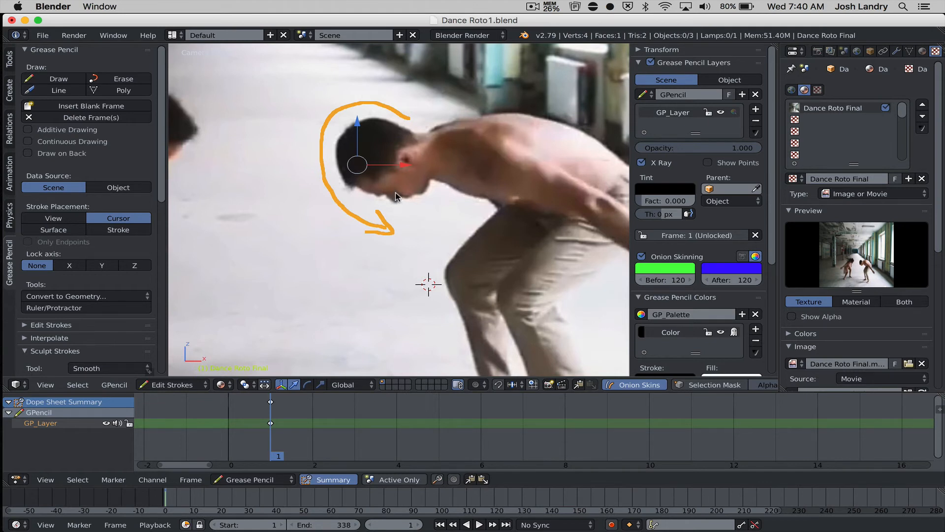
On frame 2, move, scale down and rotate the selected arrow so it follows the male dancer's head
key("Right")
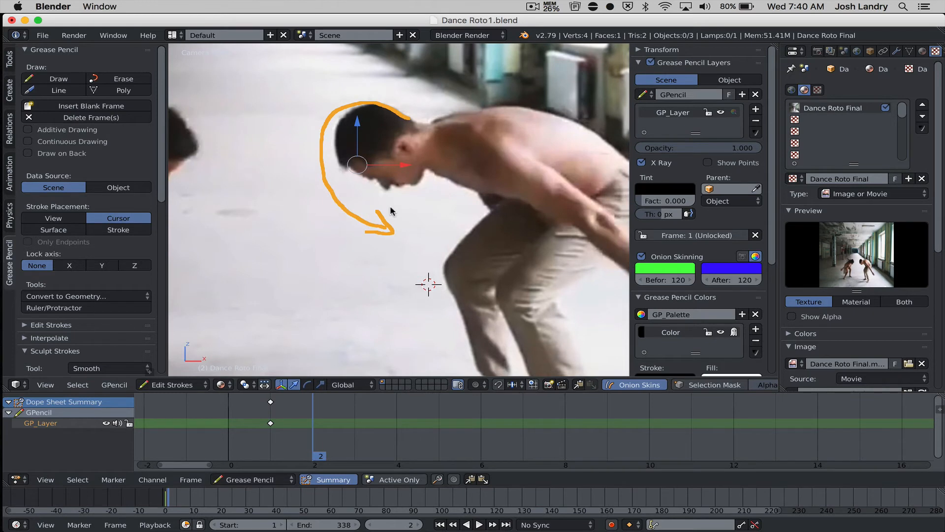
key("g")
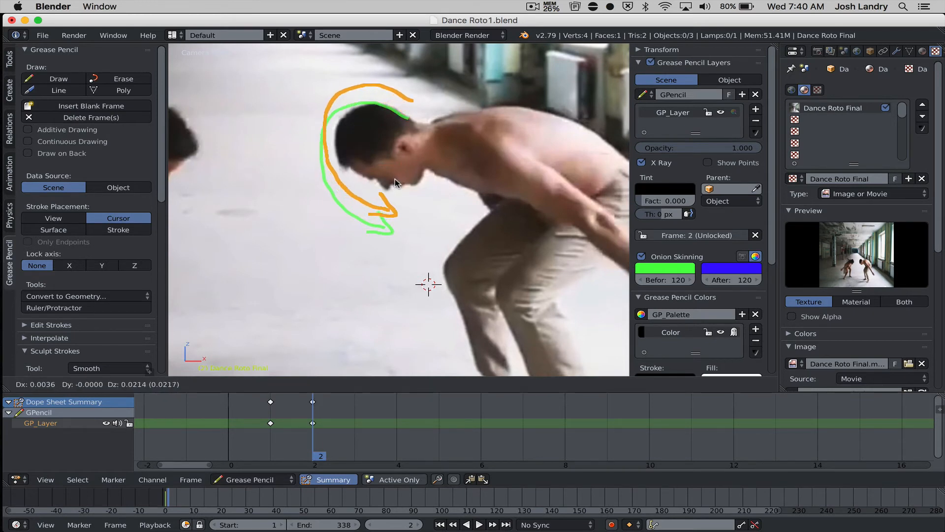
left_click(401, 187)
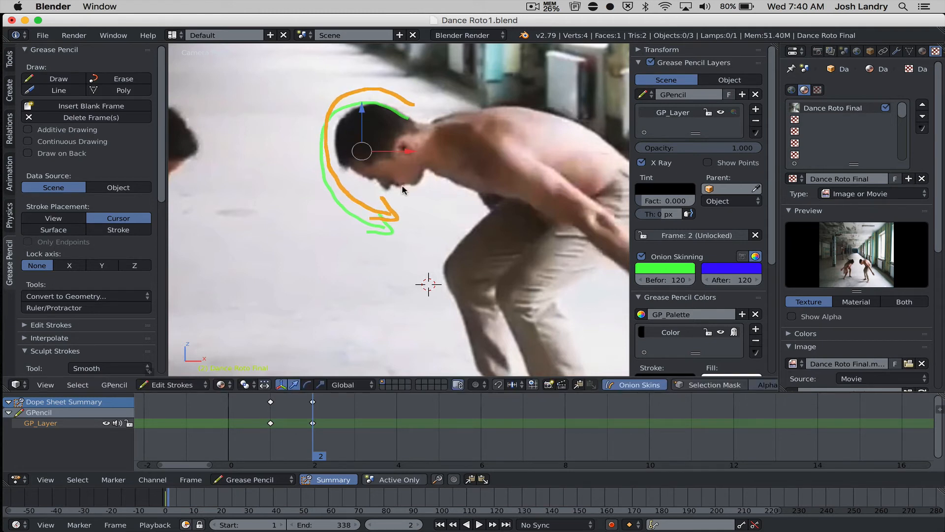
key("s")
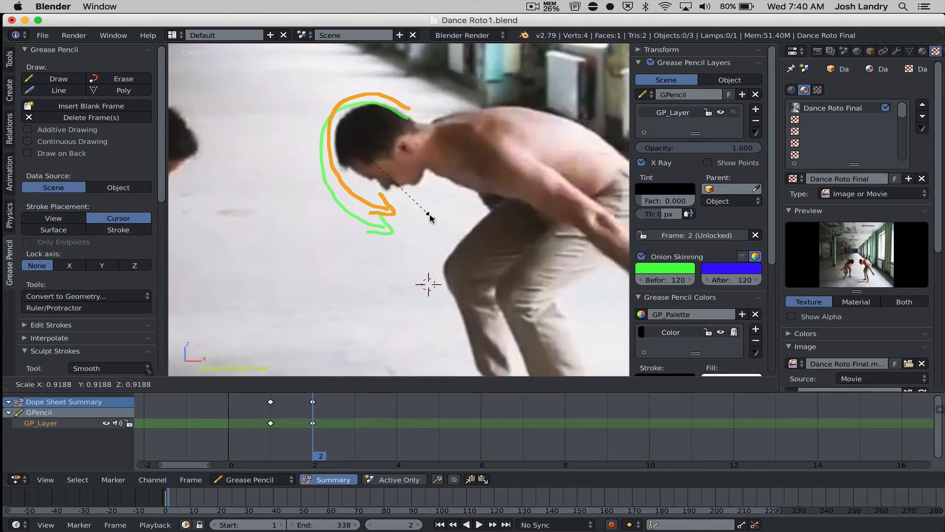
key("r")
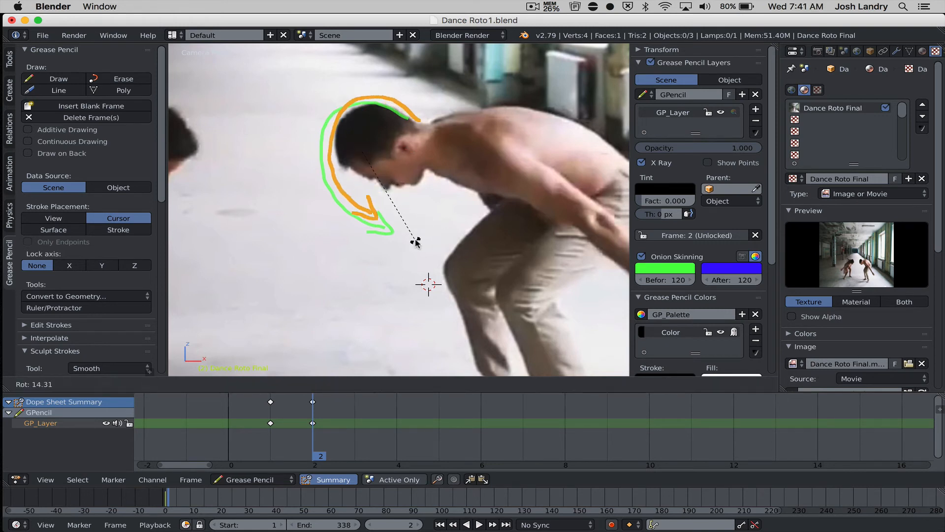
left_click(427, 234)
key("g")
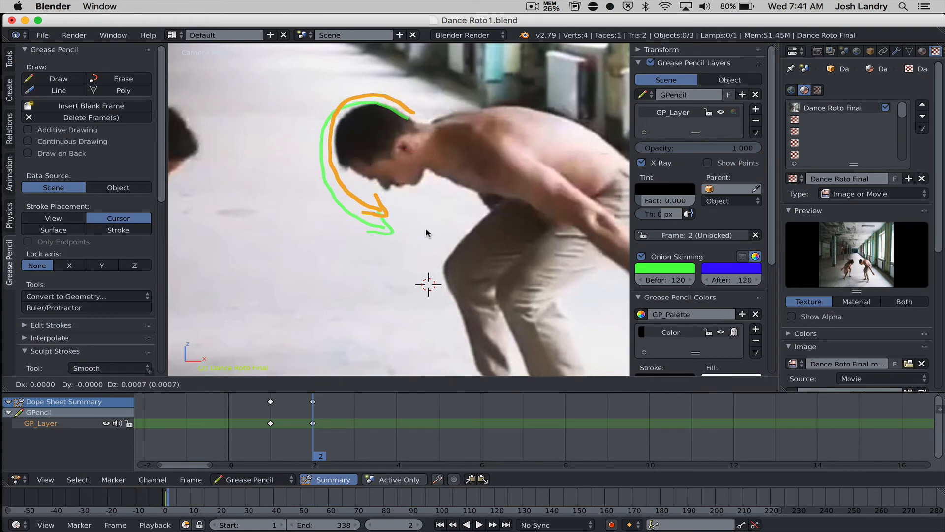
left_click(421, 223)
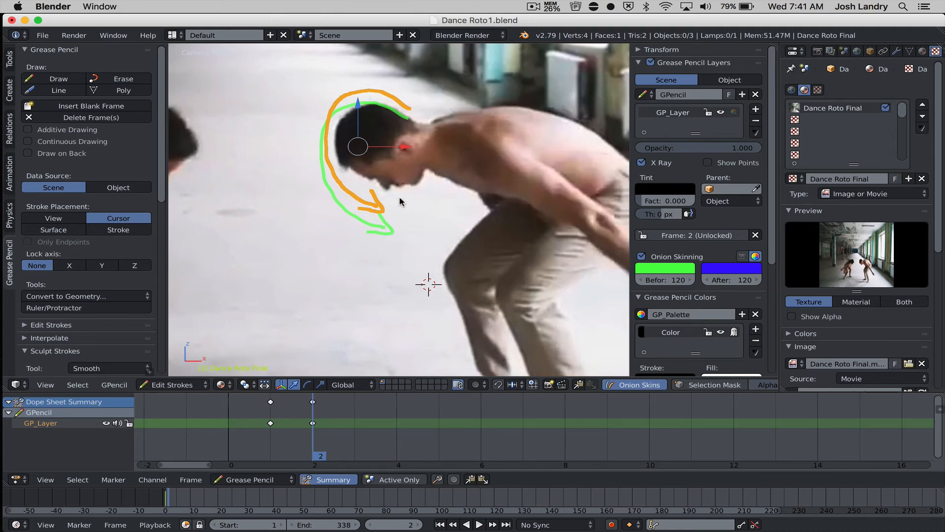
On frame 3, move the arrow up with the male dancer's head and adjust its rotation and scale
key("Right")
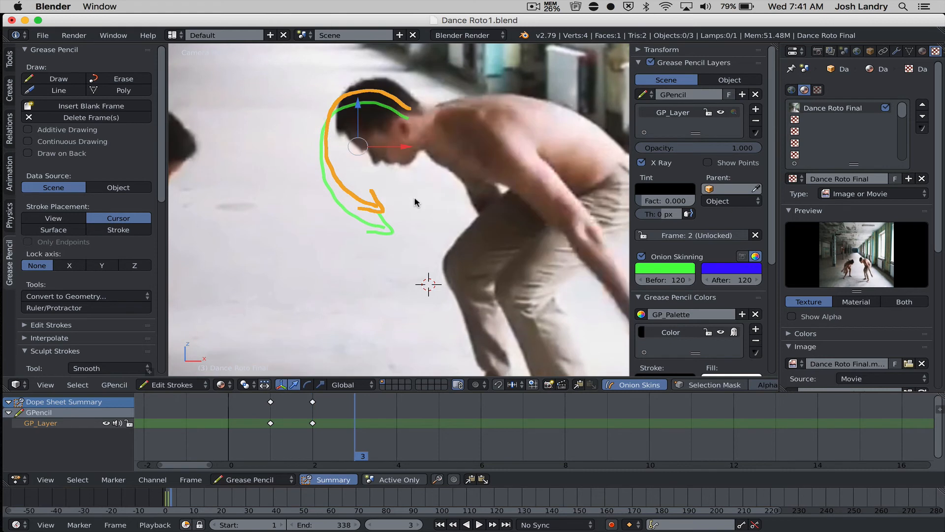
key("g")
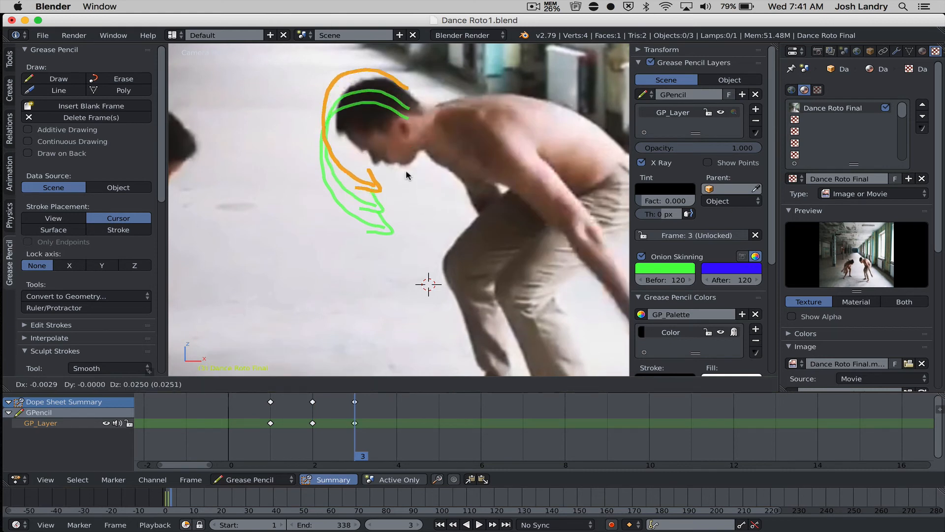
key("r")
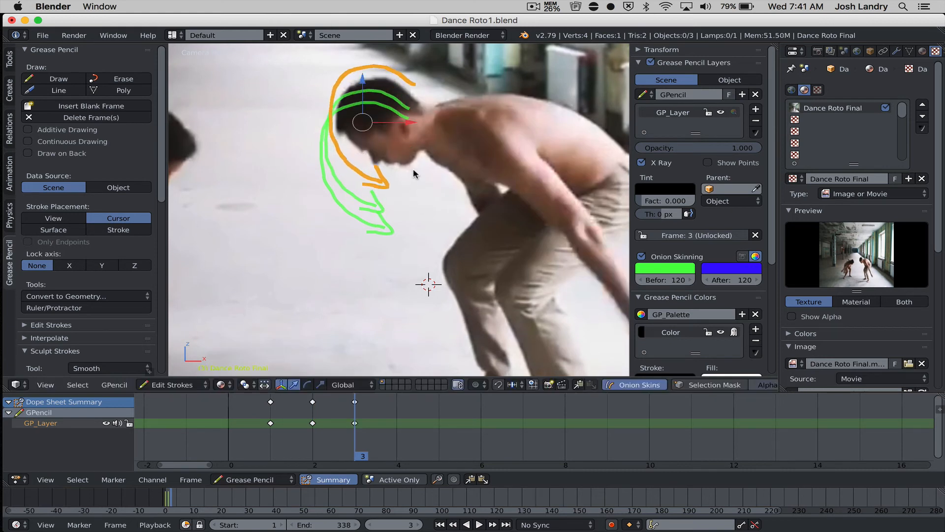
left_click(419, 208)
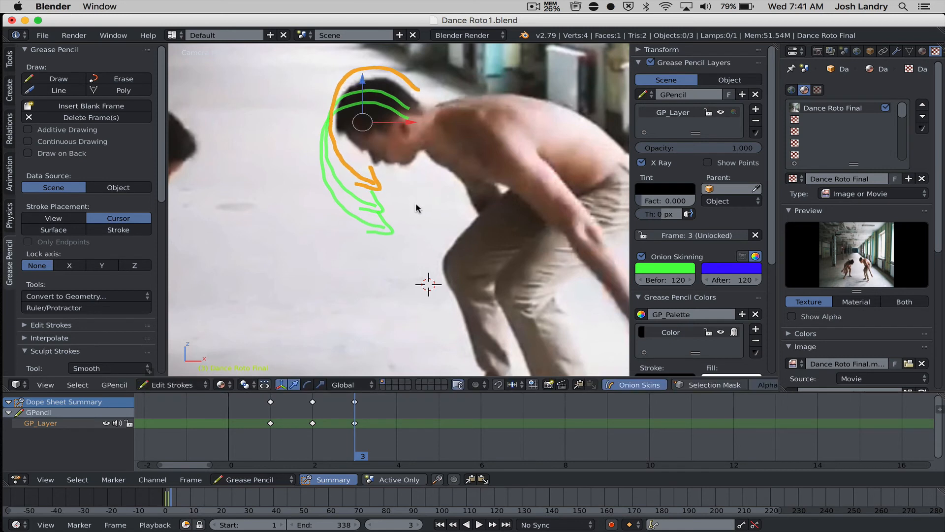
key("s")
left_click(419, 208)
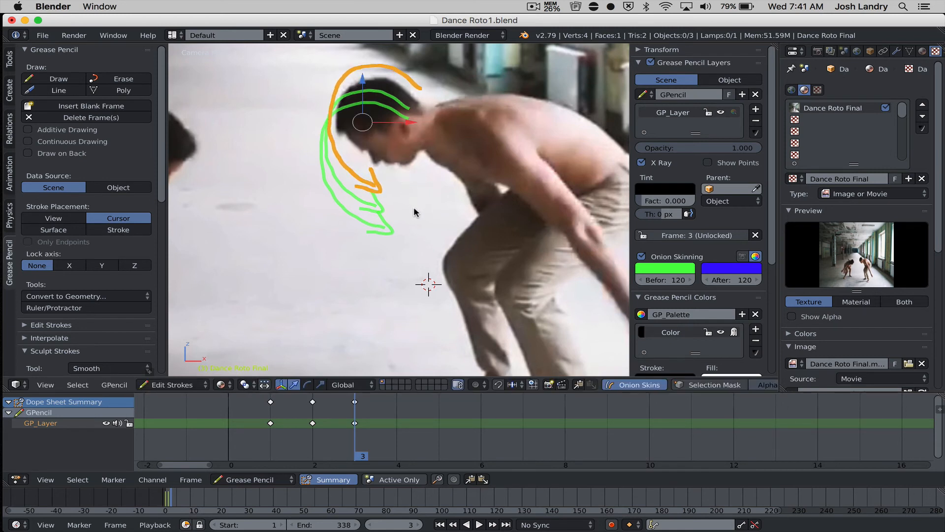
On frame 4, move, scale and rotate the arrow so it wraps around the male dancer's head
key("Right")
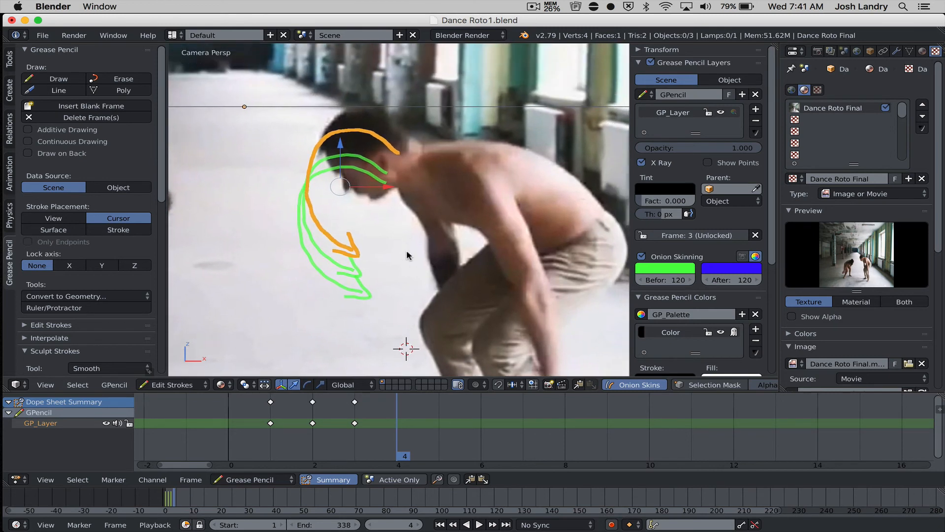
key("g")
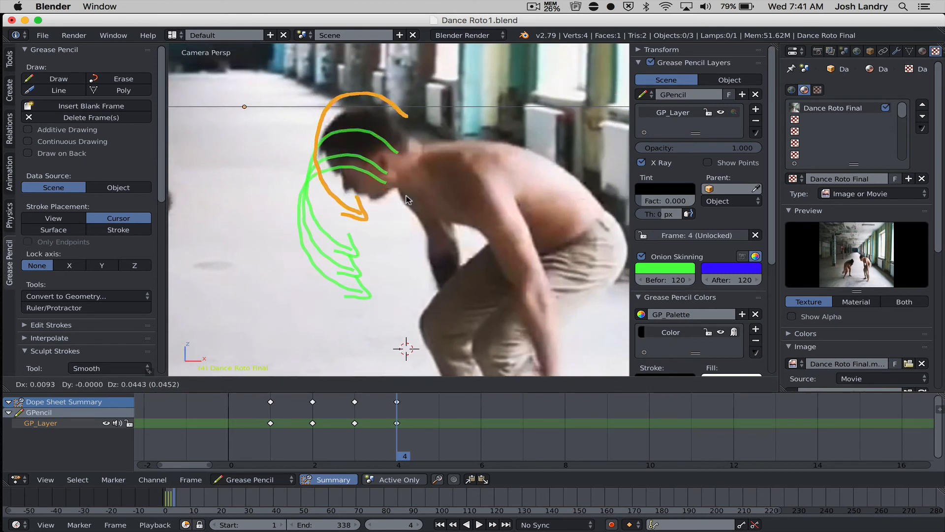
left_click(397, 209)
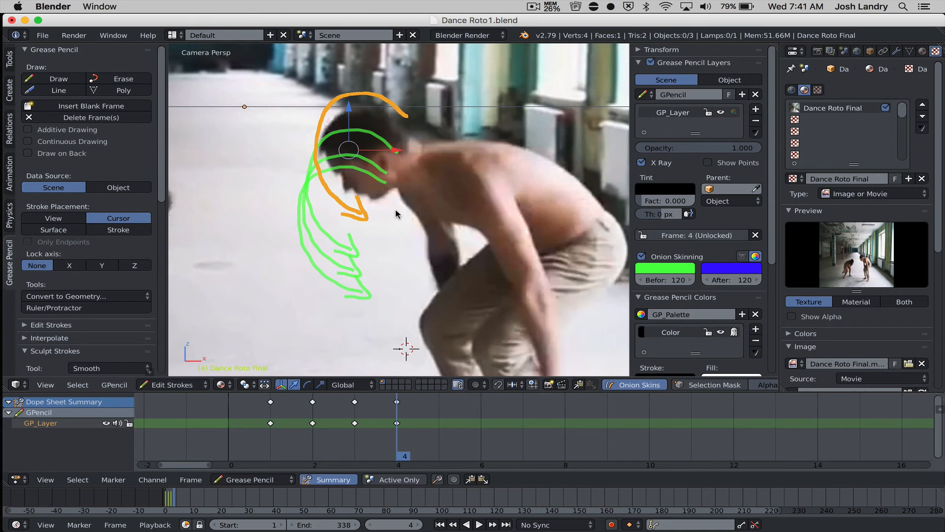
key("s")
left_click(400, 218)
key("r")
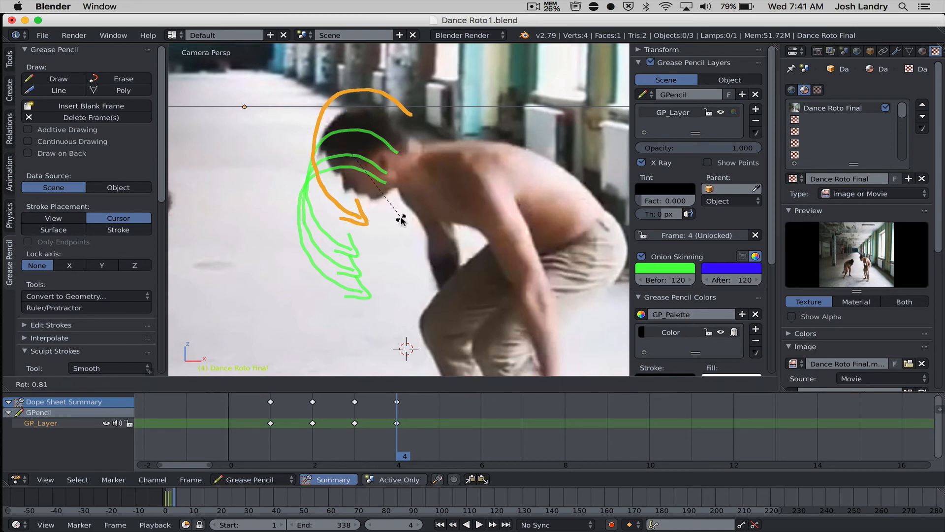
left_click(398, 222)
key("g")
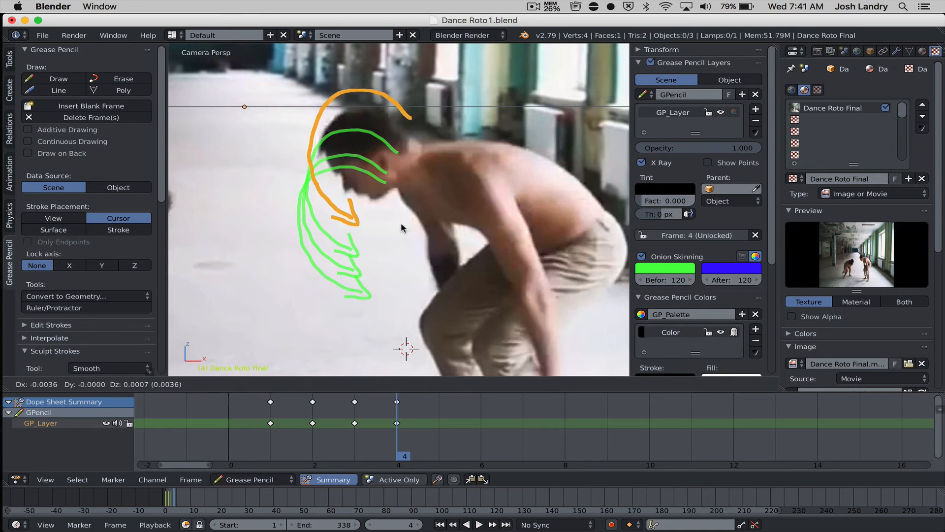
left_click(402, 228)
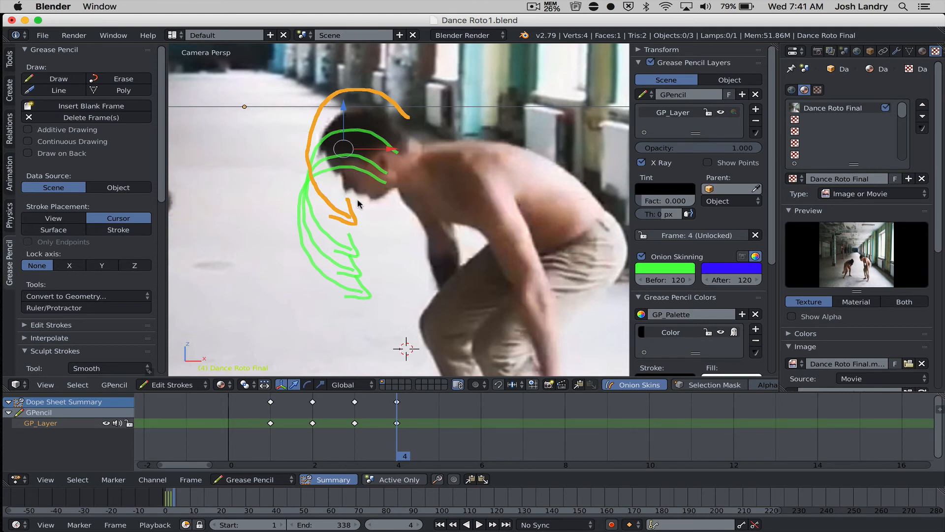
In Object Mode on frame 4, erase the arrow's tail end above the head and redraw it curling into a spiral over the back
key("Tab")
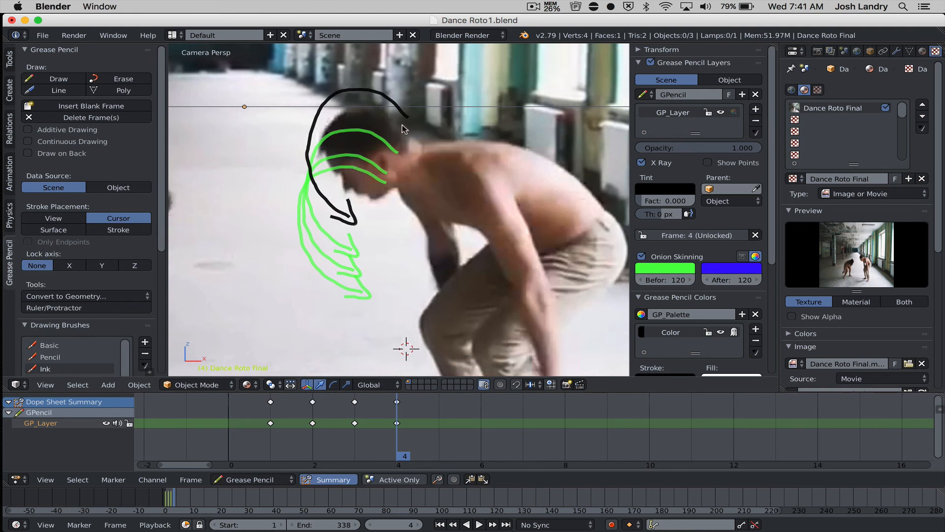
key("d")
right_click_drag(402, 118, 366, 90)
key("d")
mouse_move(366, 89)
left_mouse_down()
mouse_move(430, 131)
mouse_move(464, 118)
mouse_move(465, 85)
mouse_move(441, 84)
mouse_move(426, 113)
mouse_move(447, 100)
mouse_move(429, 115)
left_mouse_up()
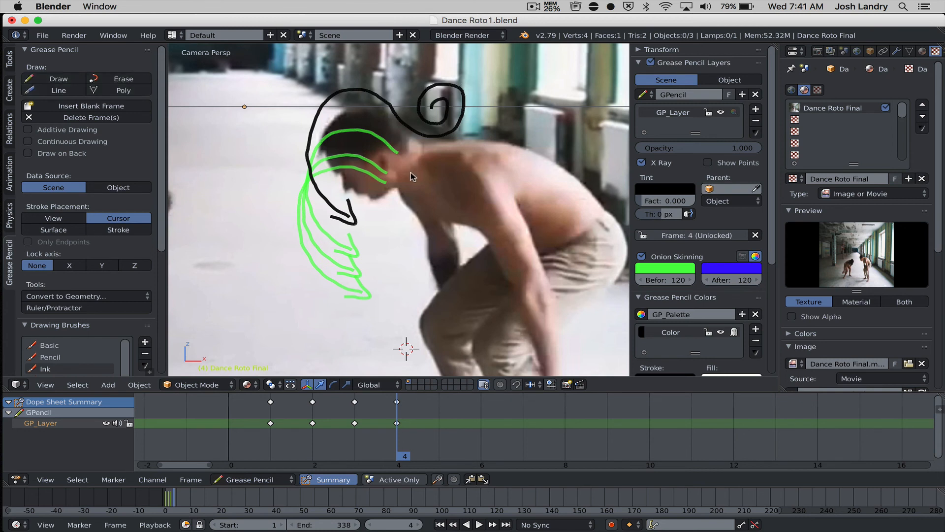